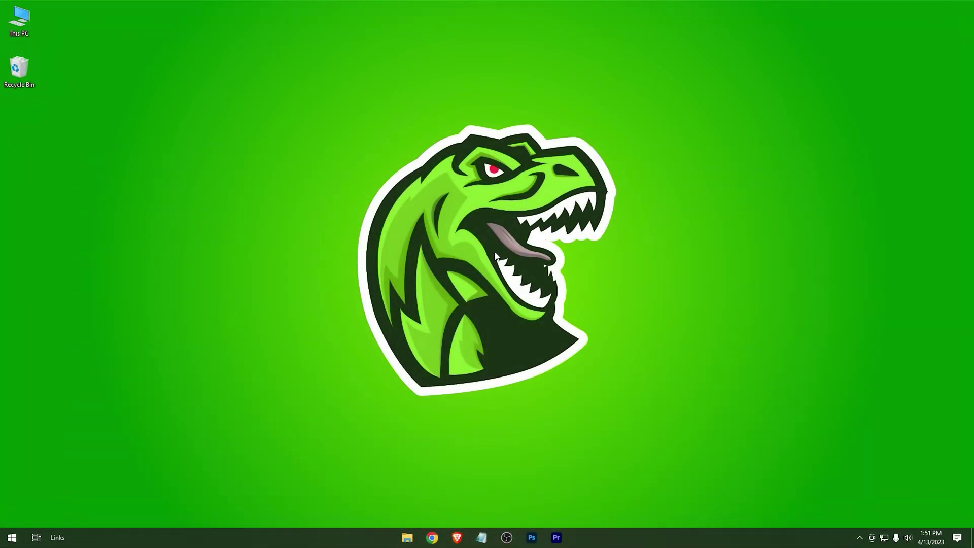
Check the display adapter's properties through Windows advanced display settings, then close Settings
right_click(495, 255)
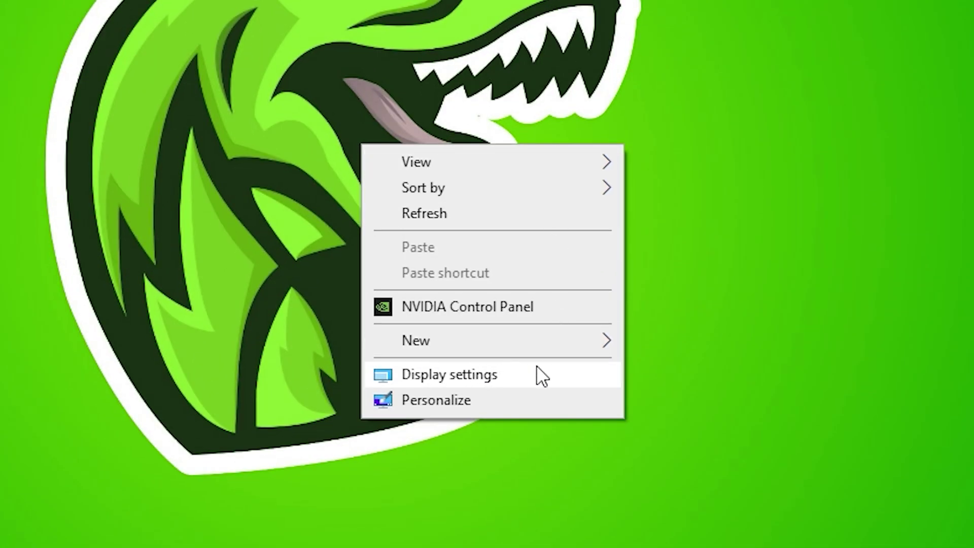
left_click(560, 374)
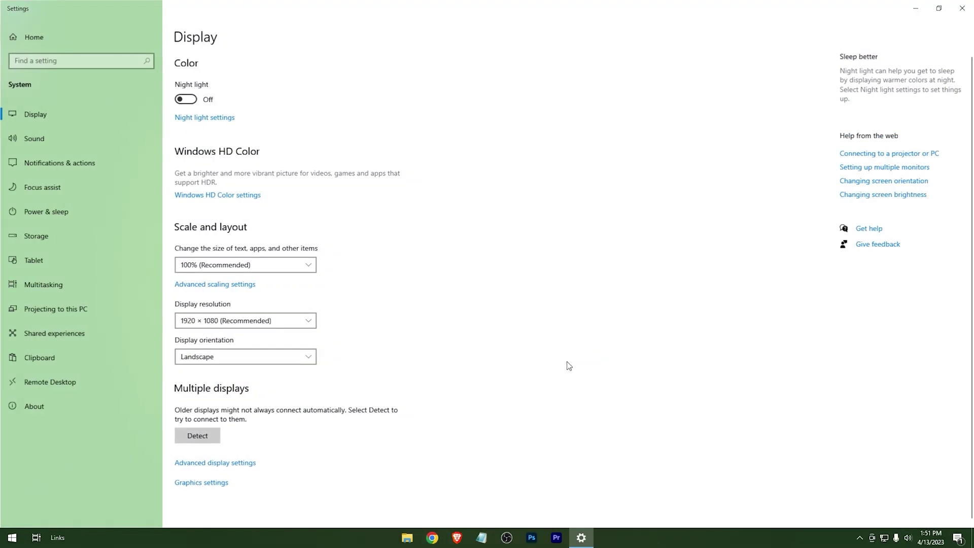
left_click(236, 463)
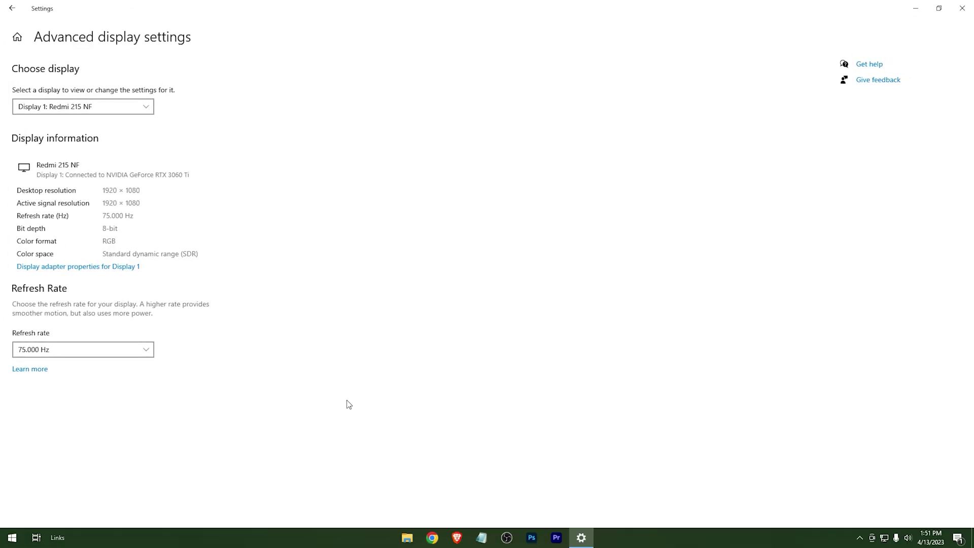
left_click(72, 268)
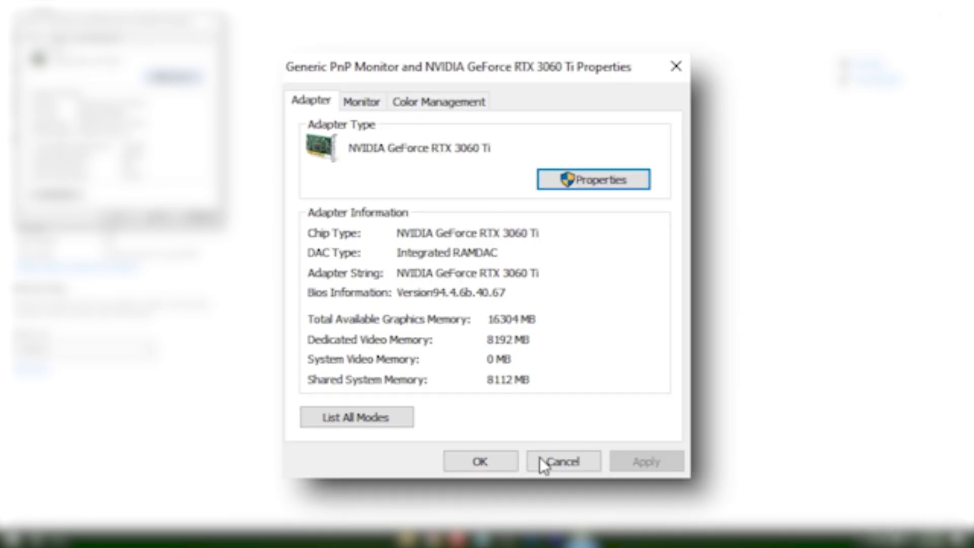
left_click(541, 460)
left_click(962, 6)
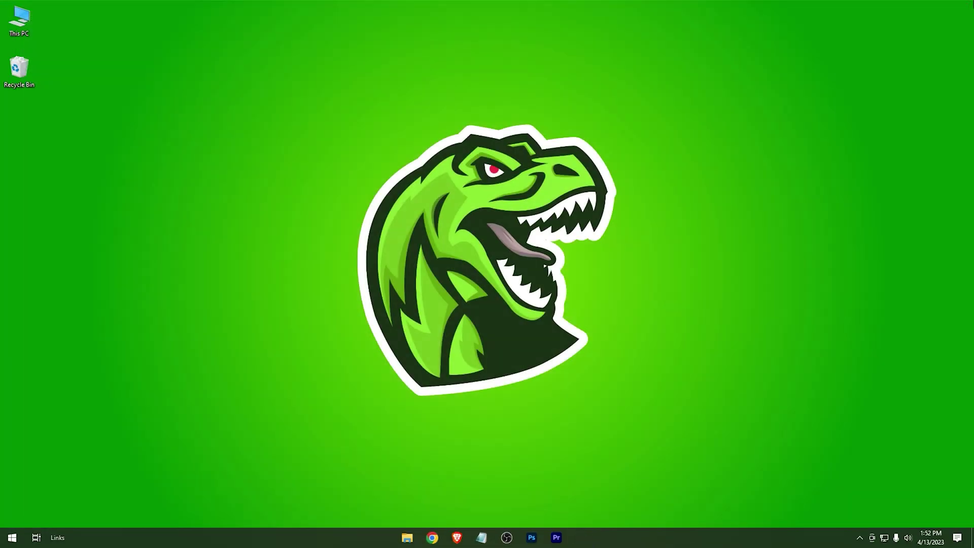
Search in Chrome for 'nvidia drivers download'
left_click(431, 537)
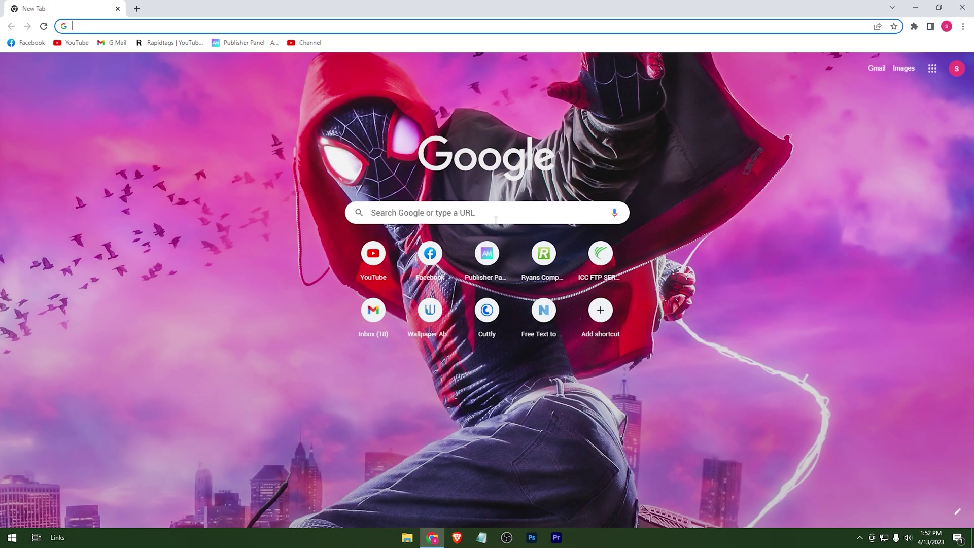
left_click(496, 213)
type("nvidia d")
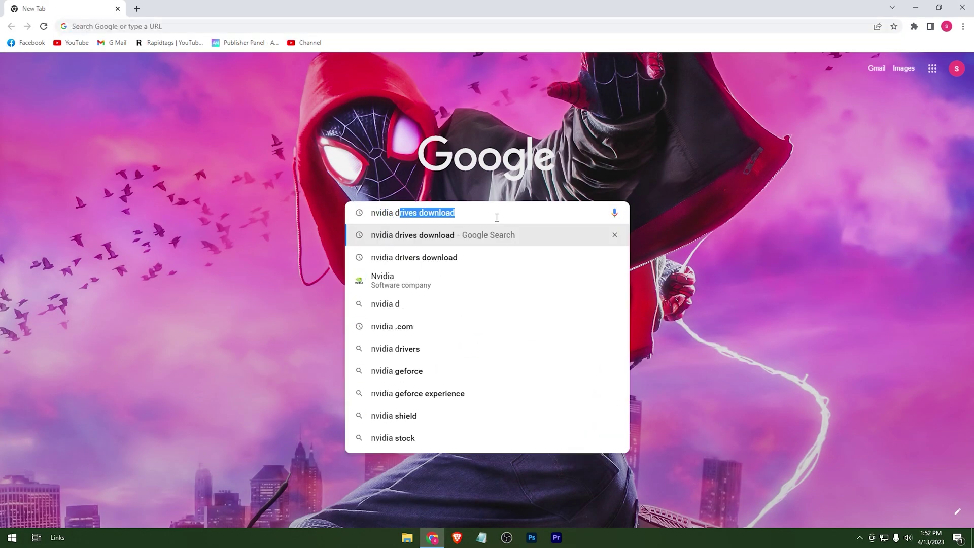
type("rivers download")
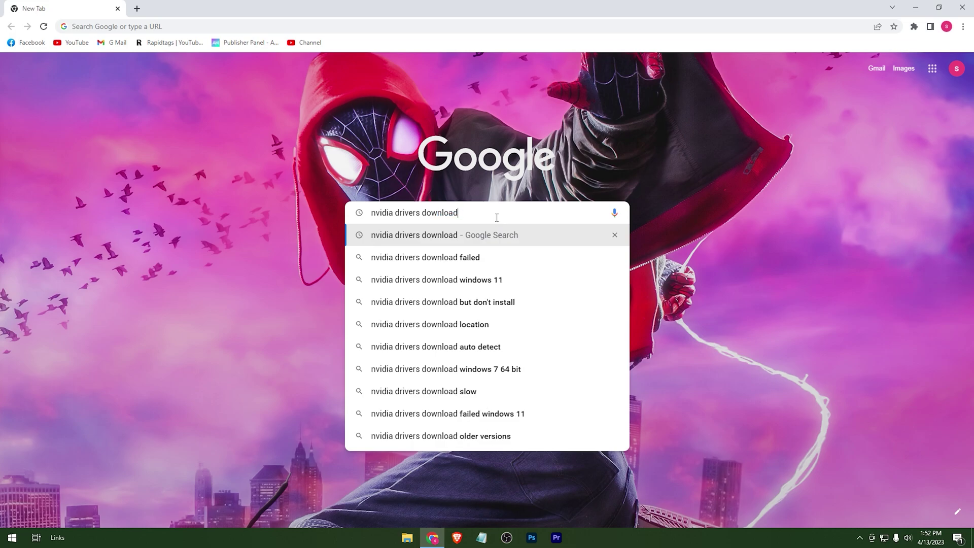
key("Return")
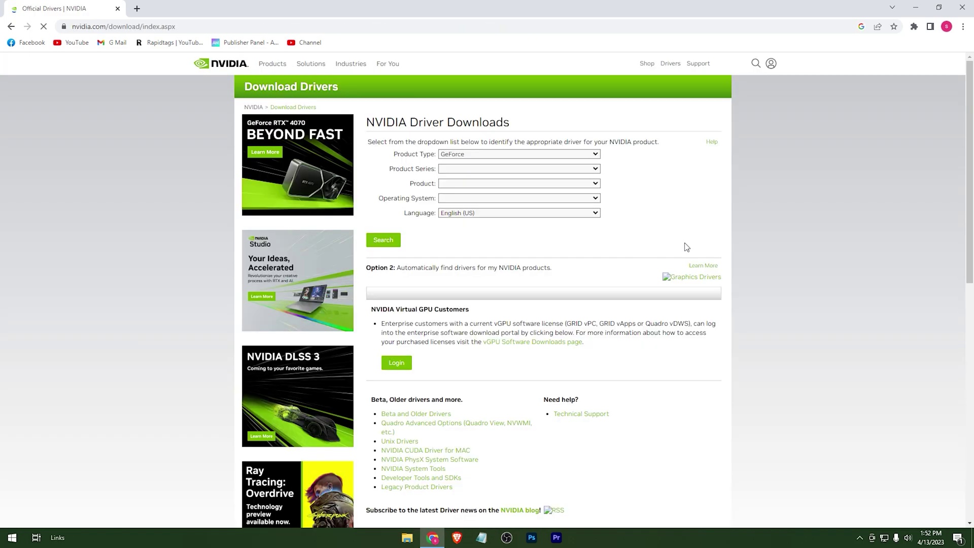
Choose product type GeForce, RTX 30 Series, RTX 3060 Ti, and Windows 10 64-bit
scroll(556, 284, "down", 5)
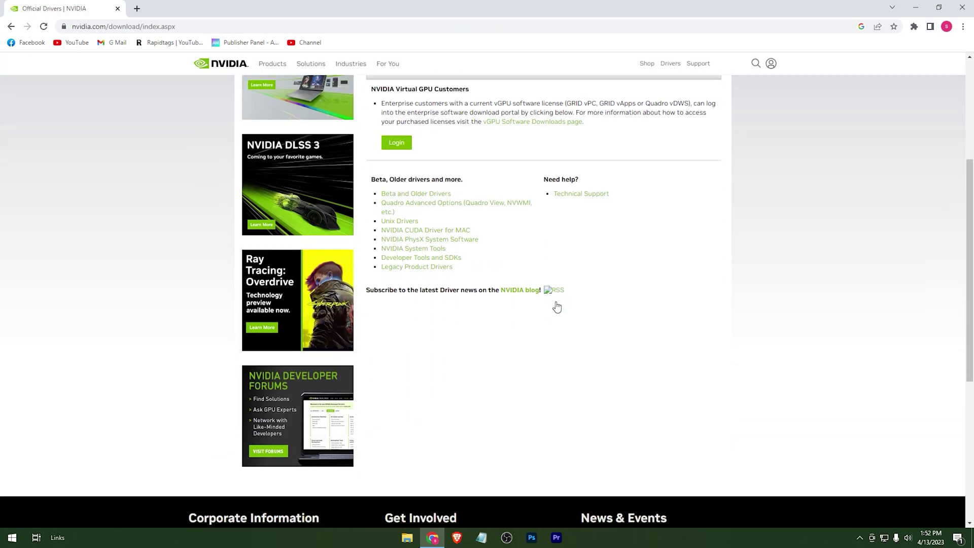
scroll(557, 306, "up", 5)
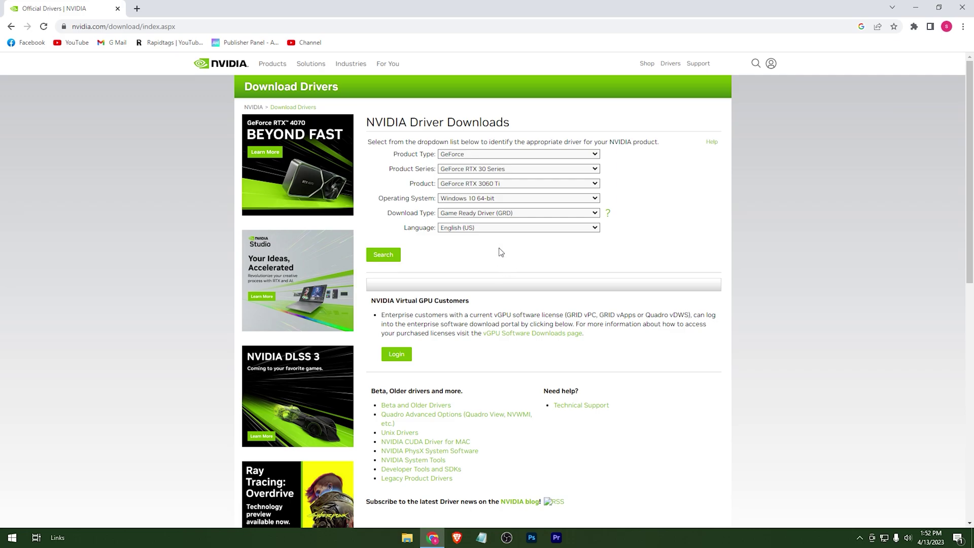
left_click(503, 155)
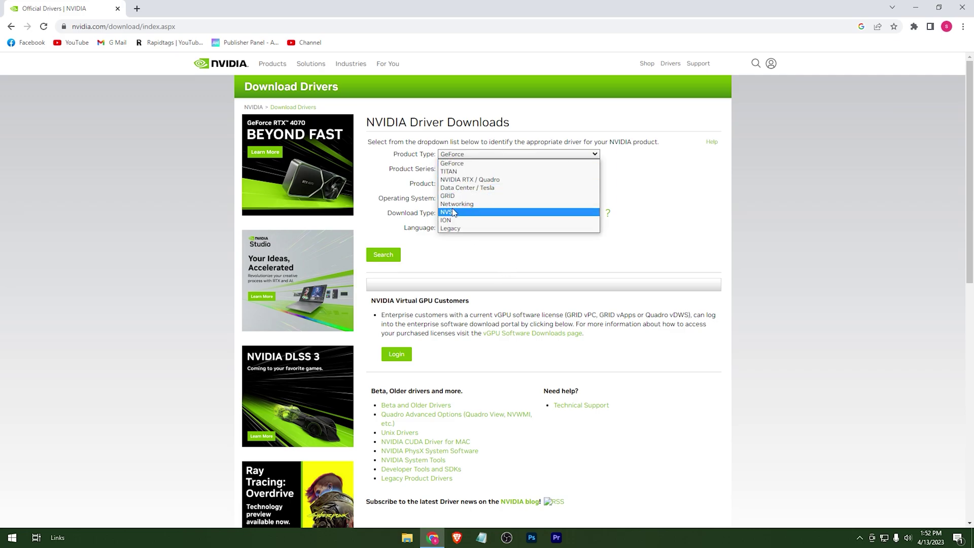
left_click(456, 163)
left_click(512, 169)
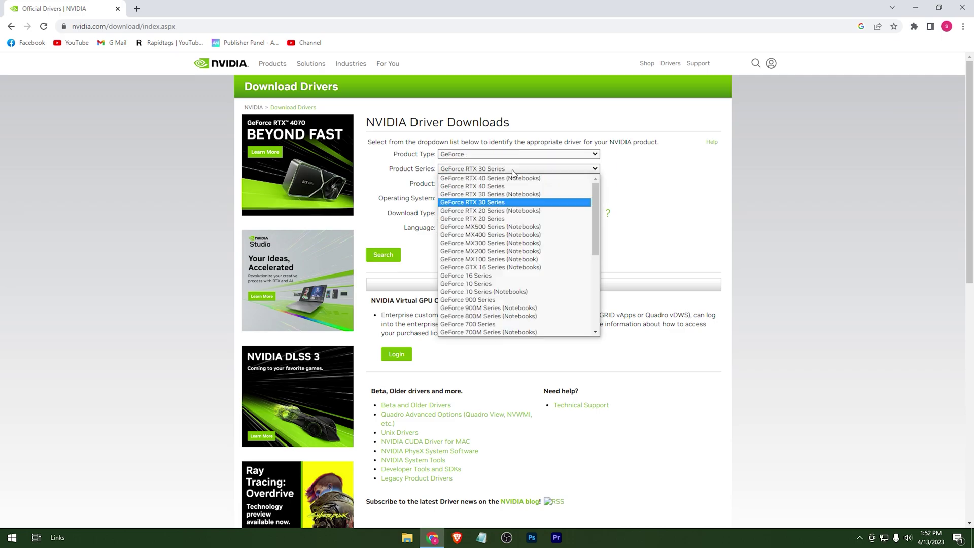
left_click(495, 202)
left_click(553, 187)
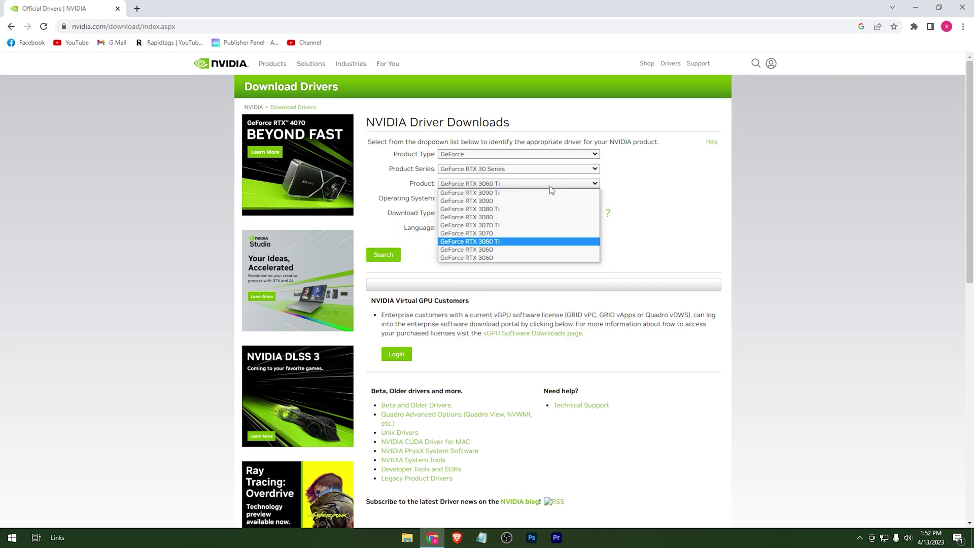
left_click(492, 242)
left_click(548, 203)
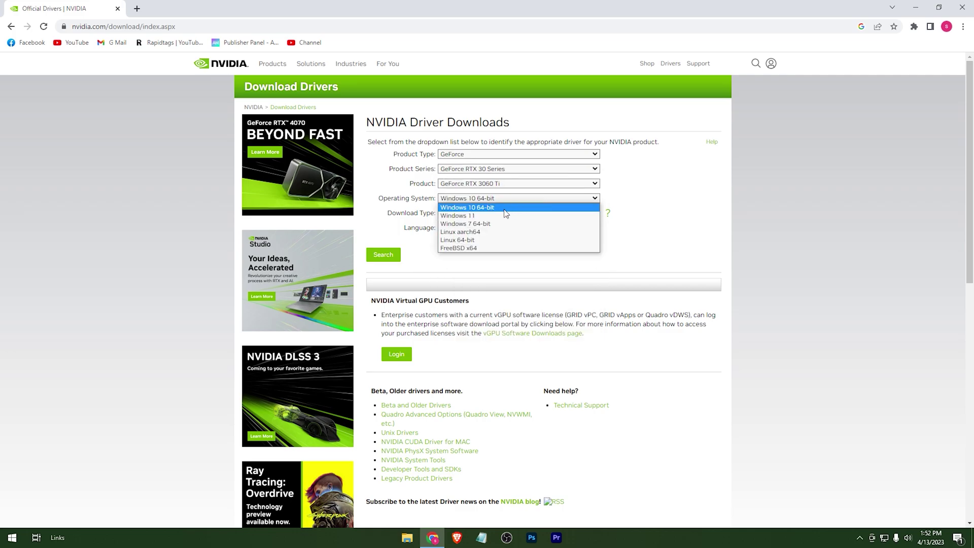
left_click(486, 204)
Set the download type to Game Ready Driver (GRD), after reading the Studio explanation
left_click(463, 216)
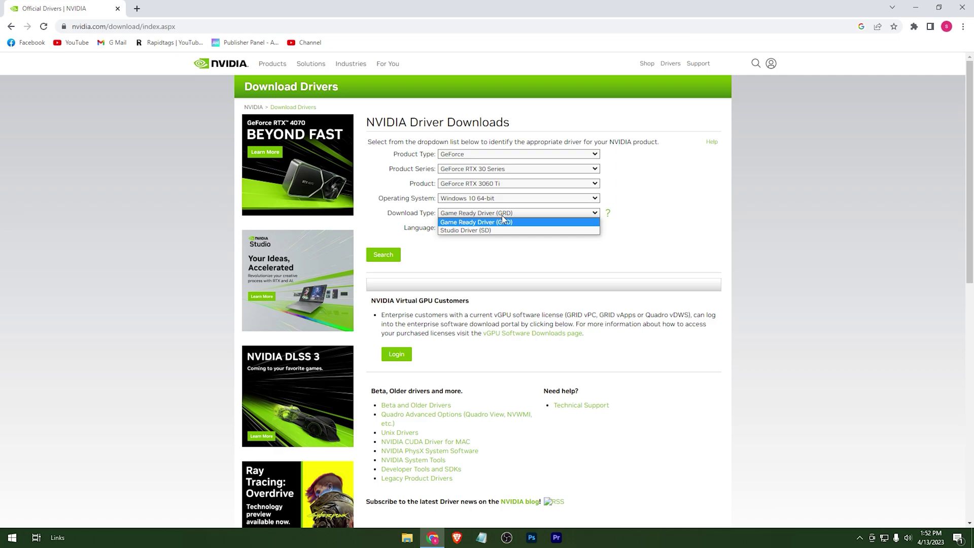
left_click(498, 231)
left_click(568, 213)
left_click(608, 212)
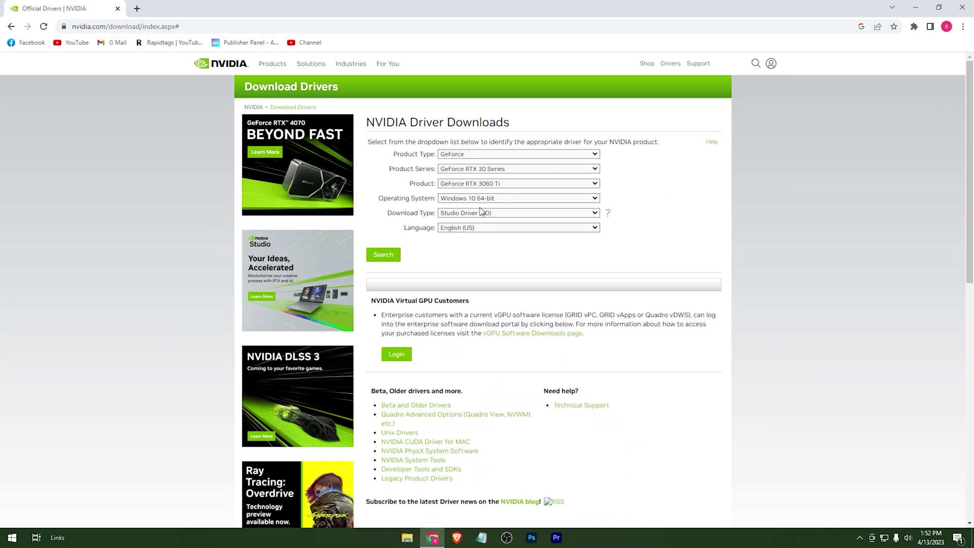
left_click(497, 216)
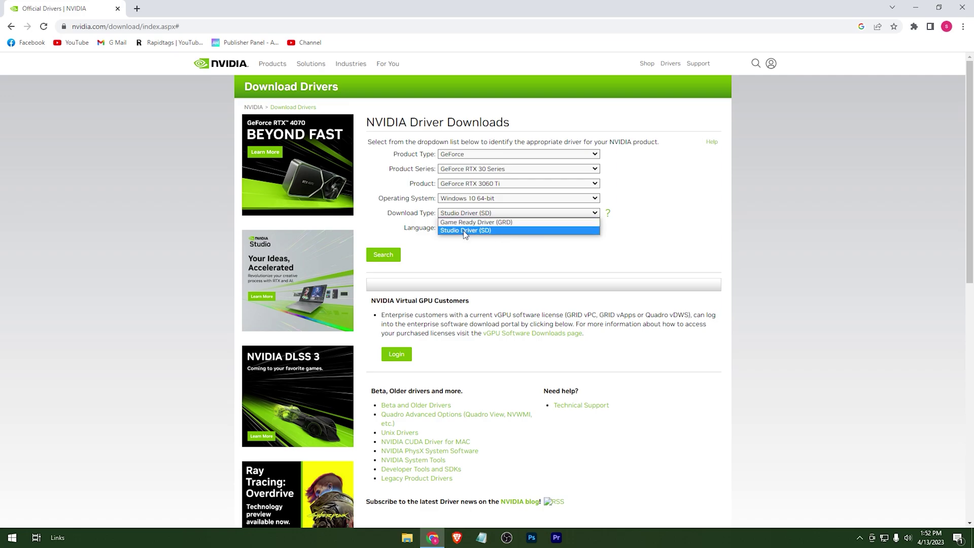
left_click(551, 222)
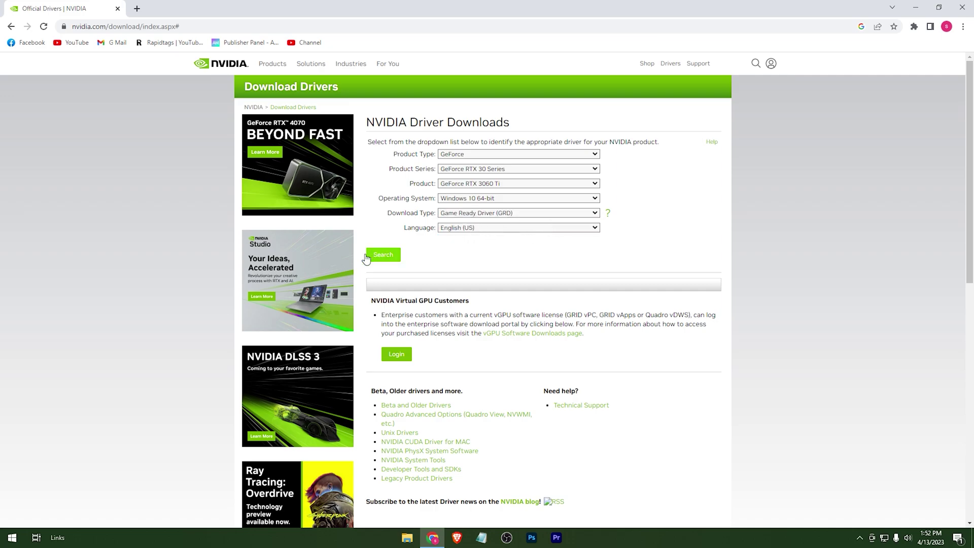
Search for the matching driver, review Game Ready Driver 531.41 details, and download its installer
left_click(382, 254)
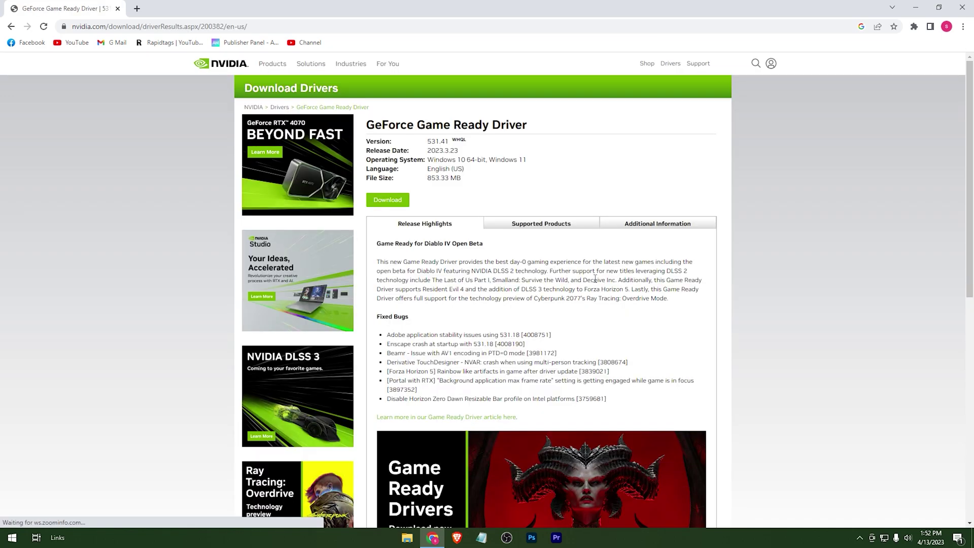
left_click_drag(477, 188, 406, 140)
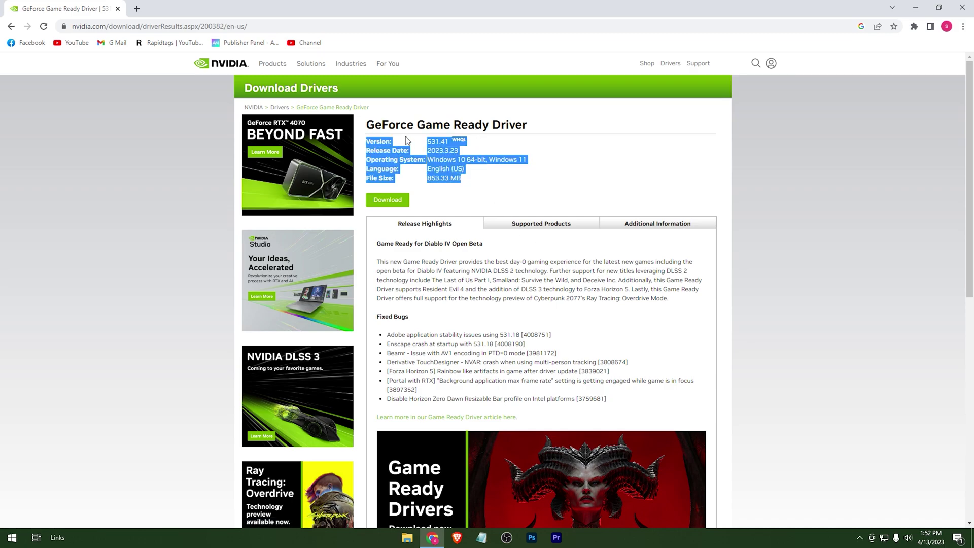
left_click(463, 175)
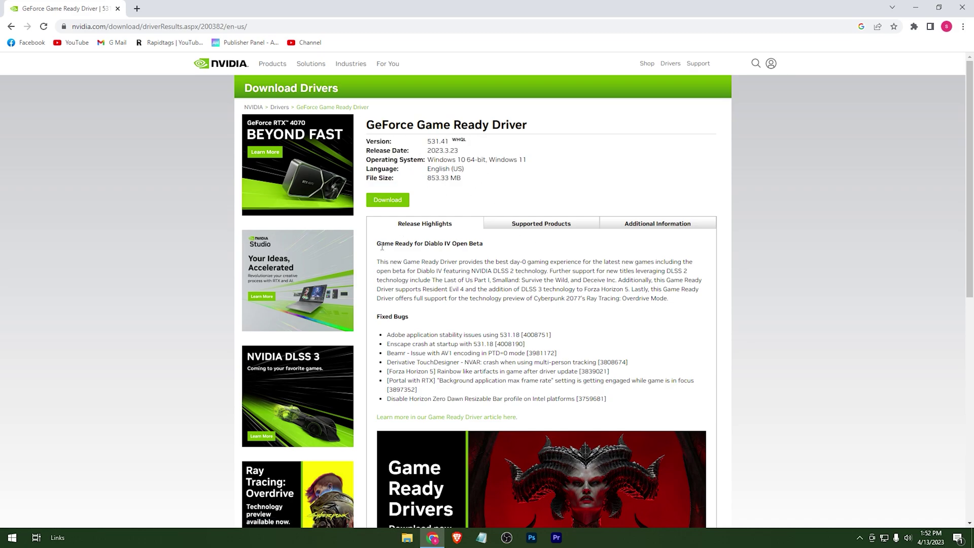
scroll(451, 251, "down", 5)
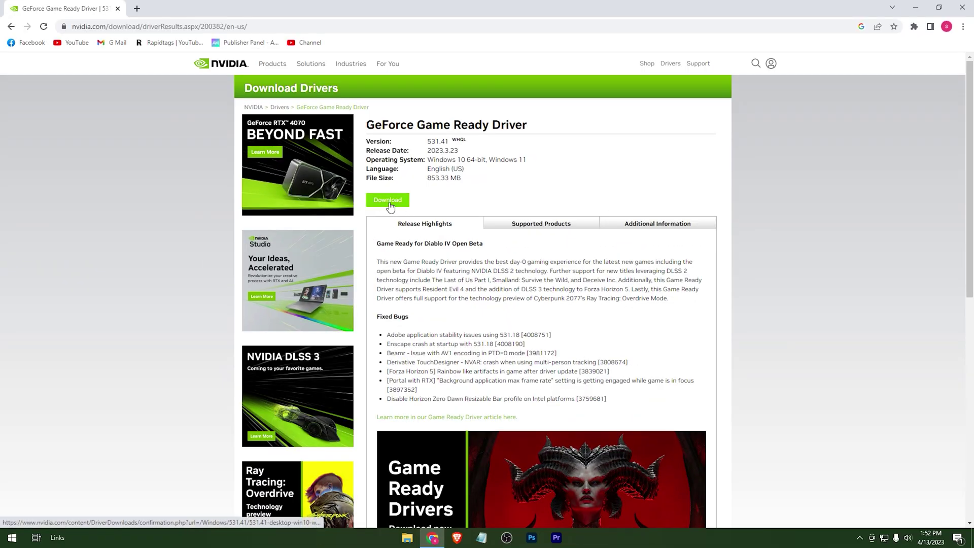
left_click(388, 201)
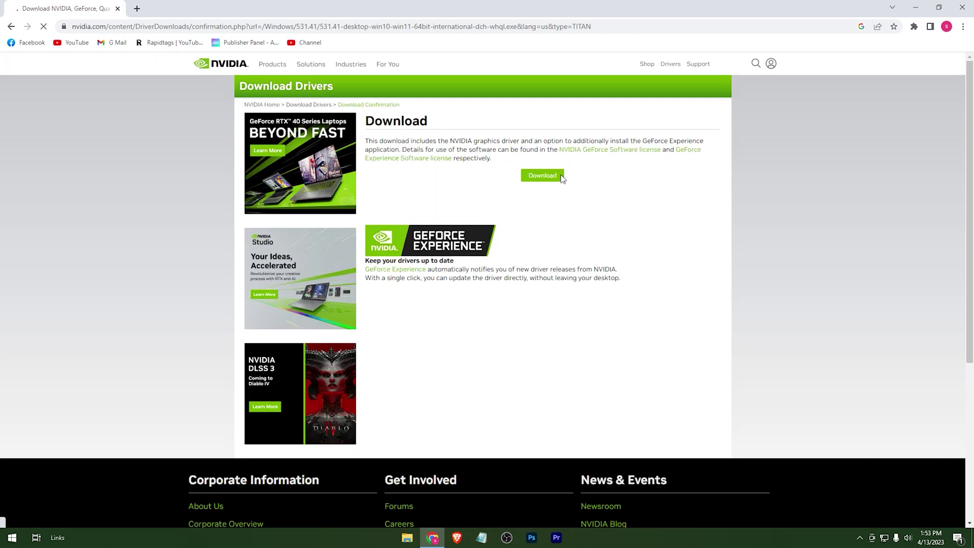
left_click(540, 180)
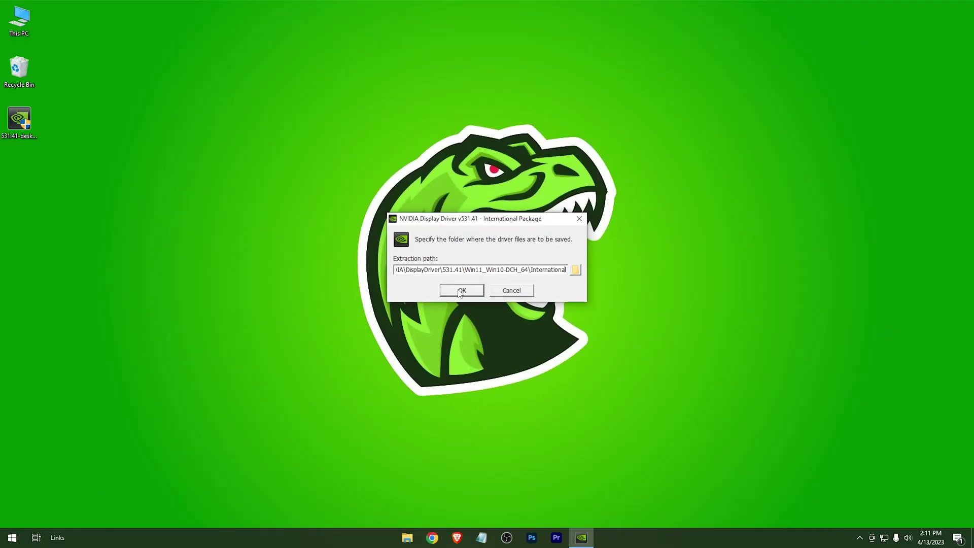
Run the 531.41 installer and accept the default extraction folder
left_click(460, 291)
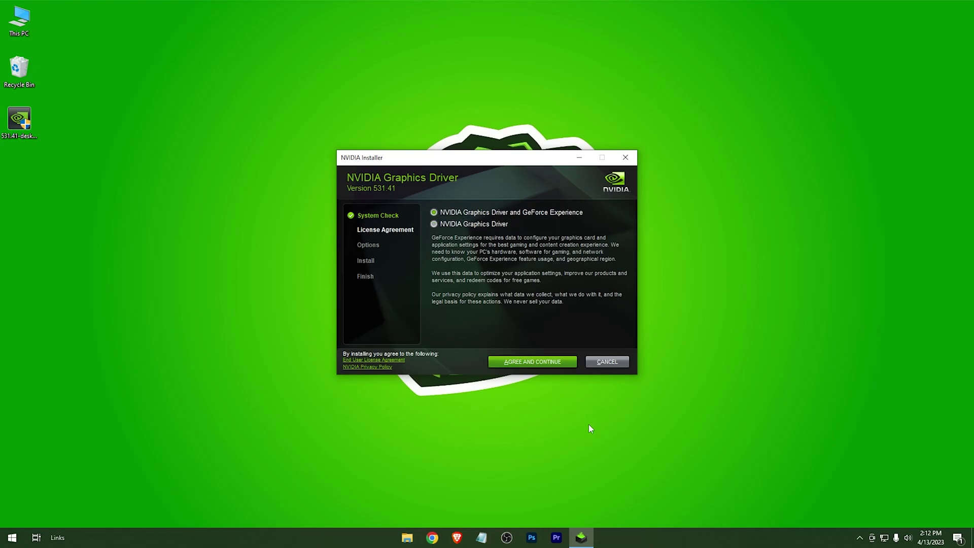
Agree to the license and install driver 531.41 with the Express option
left_click(536, 362)
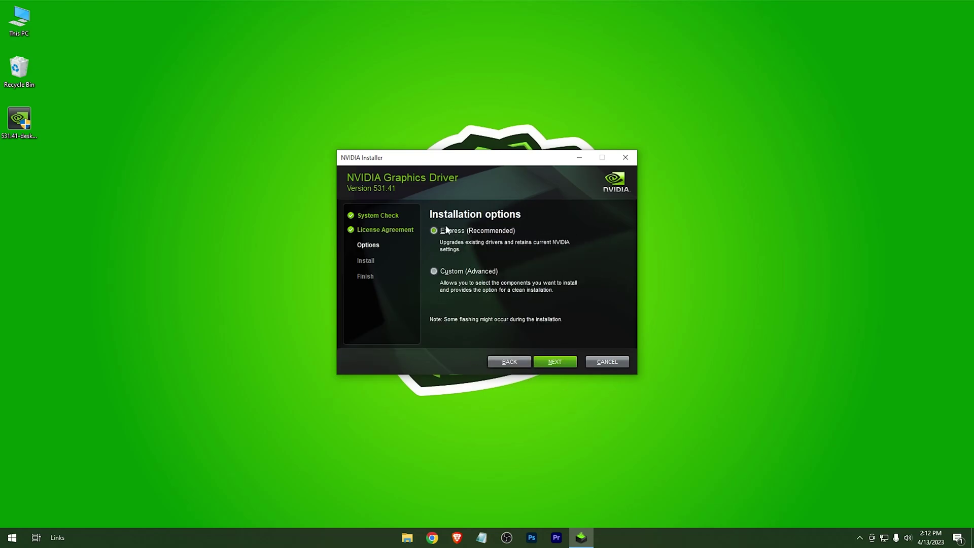
left_click(555, 362)
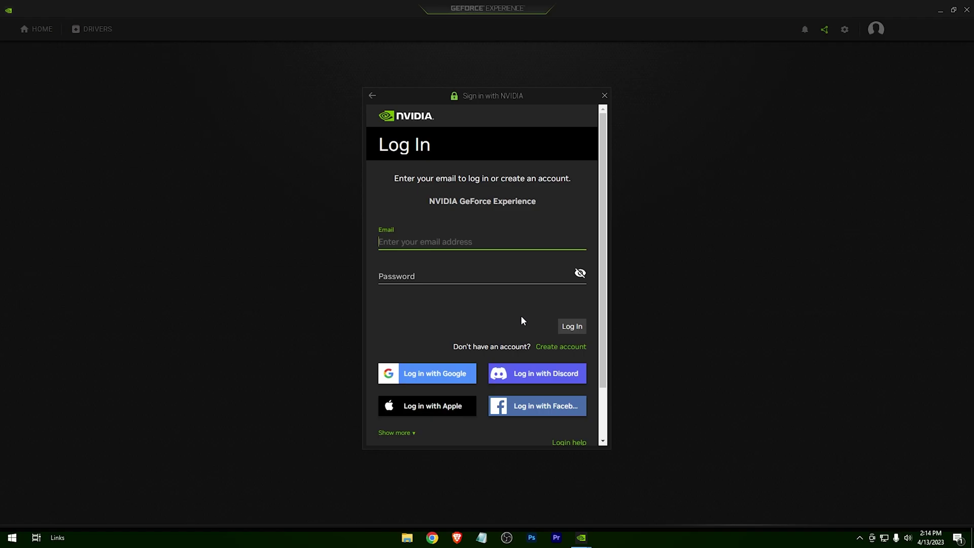
Log in to GeForce Experience with a Google account, then open its settings
left_click(427, 374)
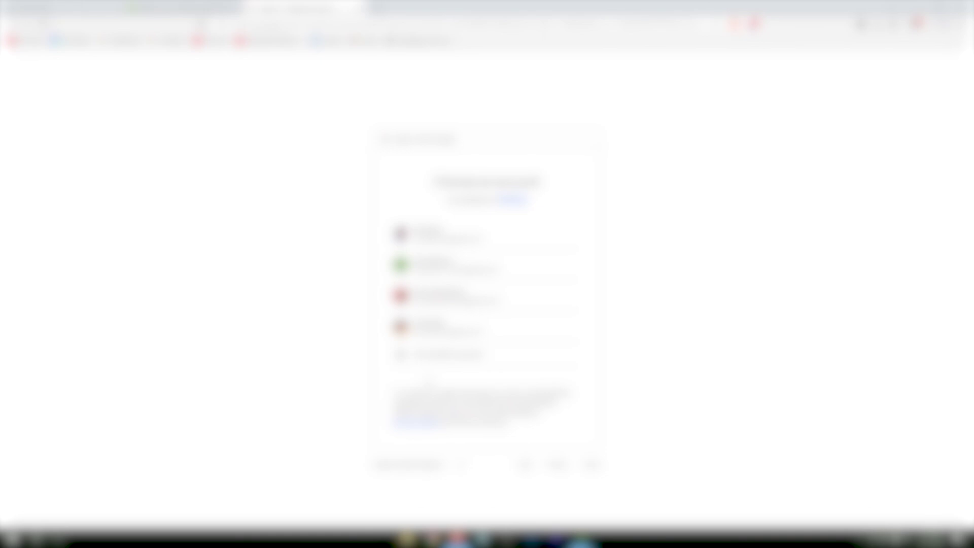
left_click(477, 355)
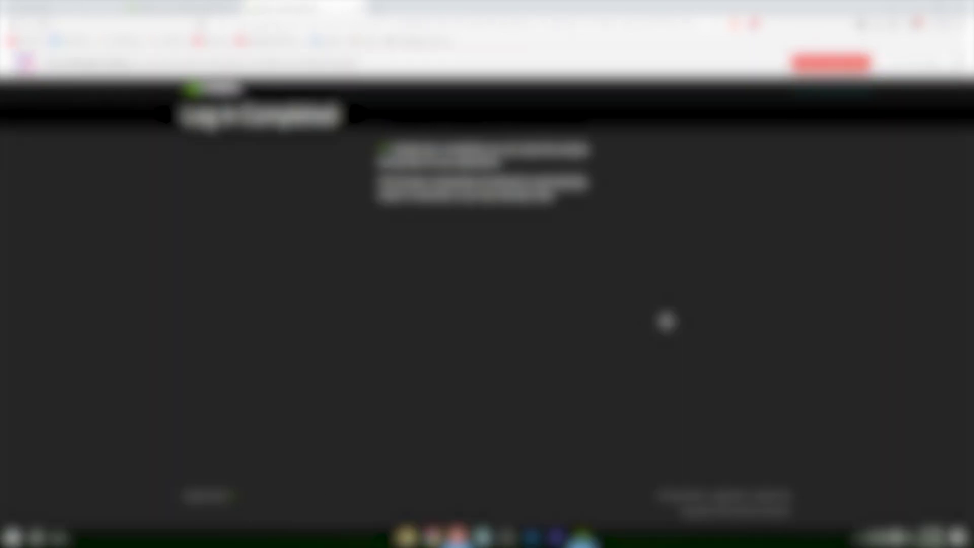
left_click(496, 121)
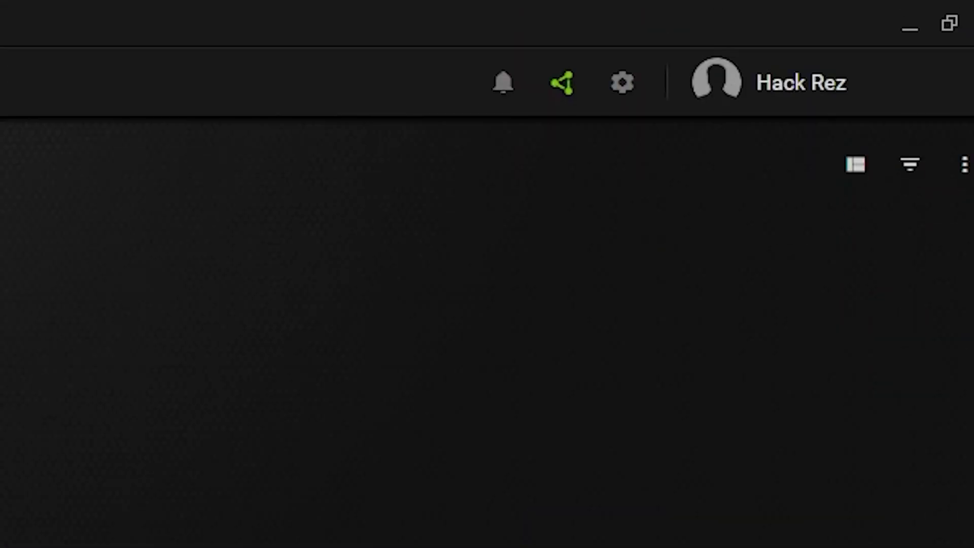
left_click(634, 83)
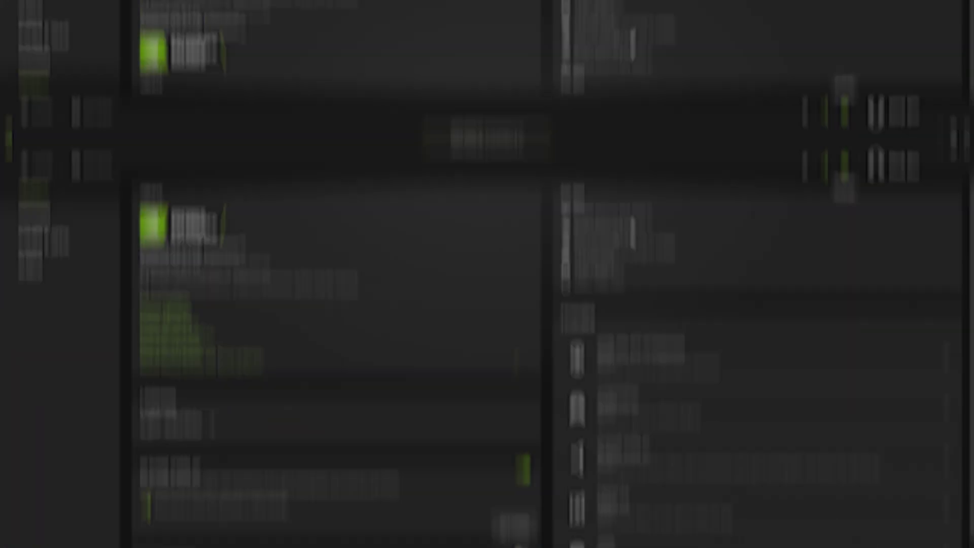
Enable 'Automatically download driver updates', then check for updates on the Drivers page
scroll(262, 329, "down", 4)
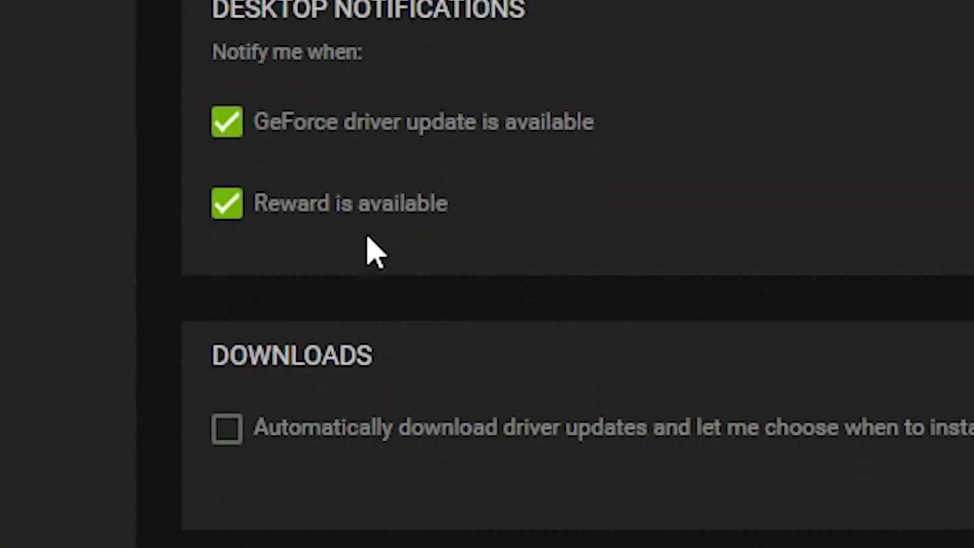
left_click(232, 438)
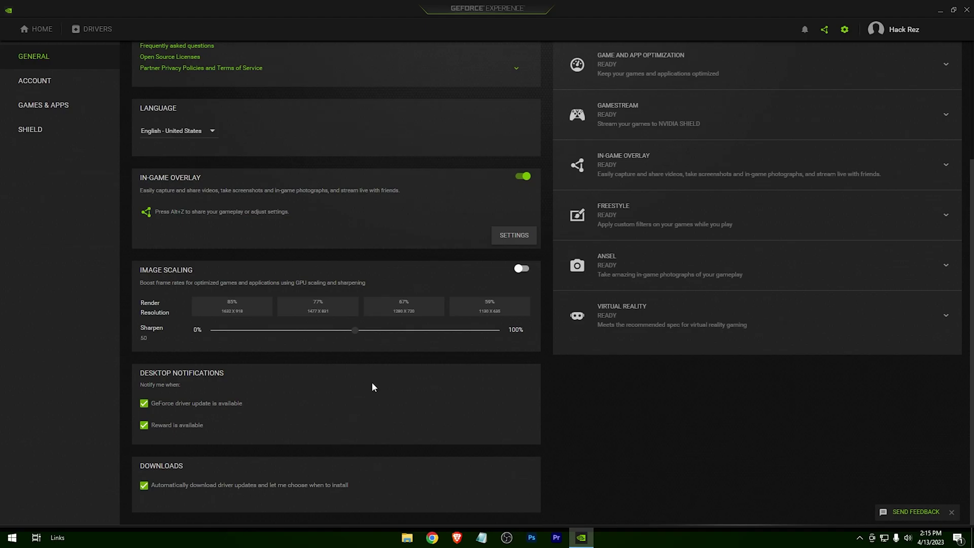
scroll(373, 387, "up", 3)
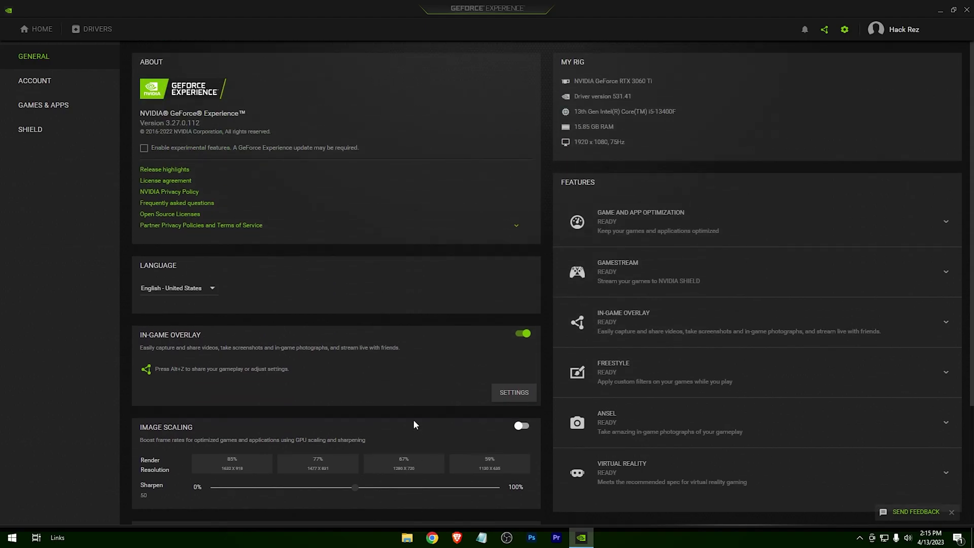
left_click(96, 32)
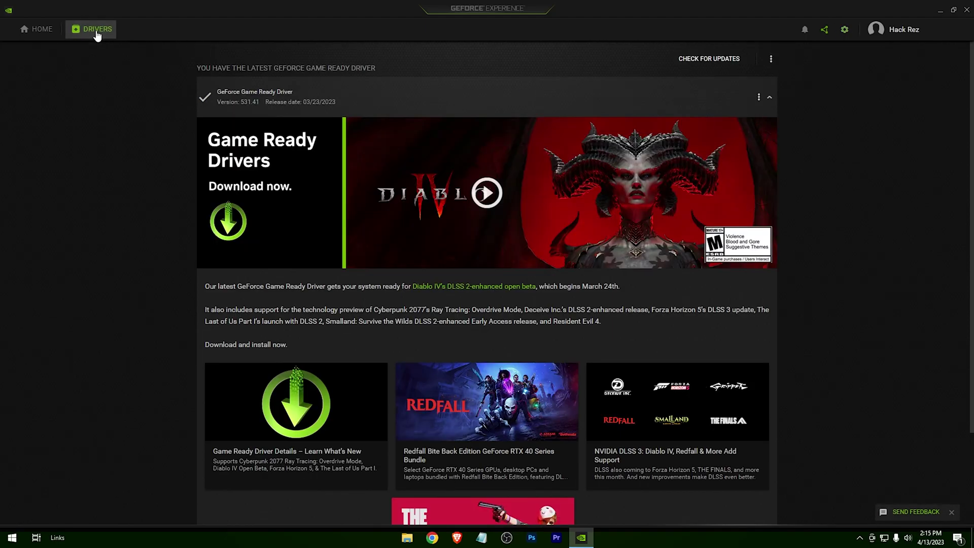
left_click(713, 59)
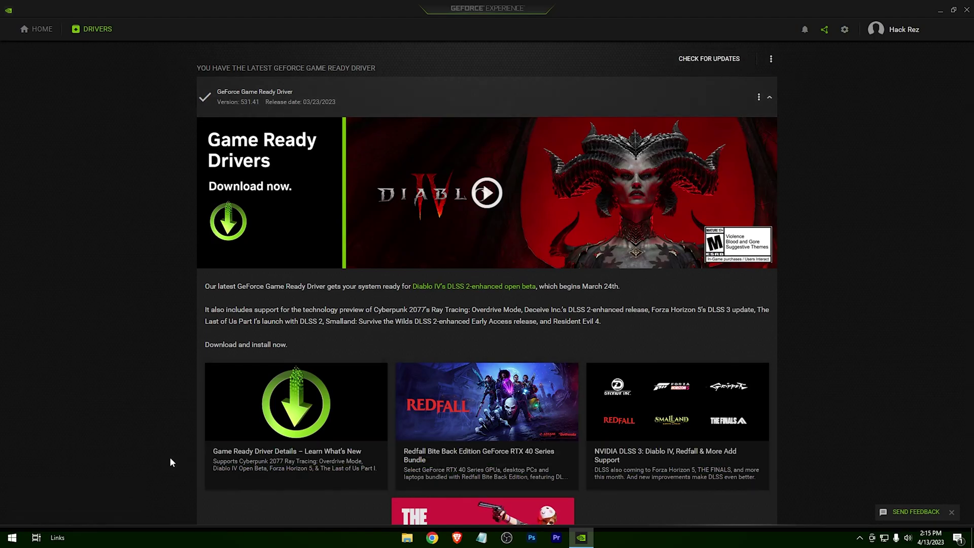